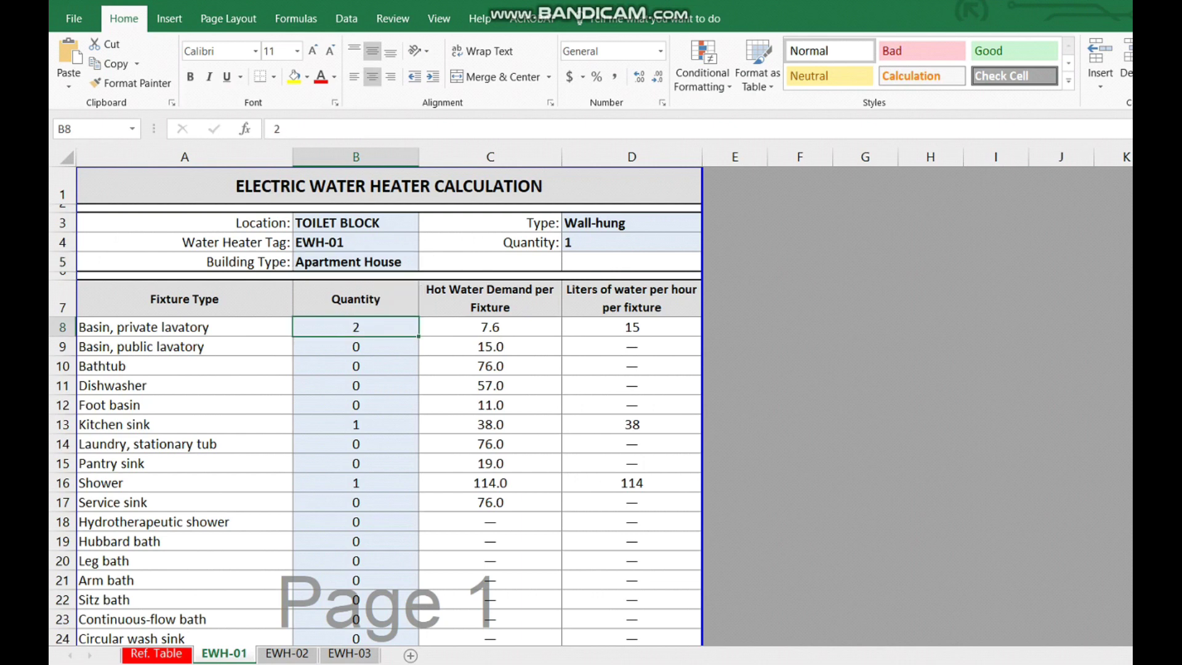
Check the Kitchen sink (B13) and Shower (B16) quantities and the 167 L/h total in D26, then open Ref. Table
left_click(356, 424)
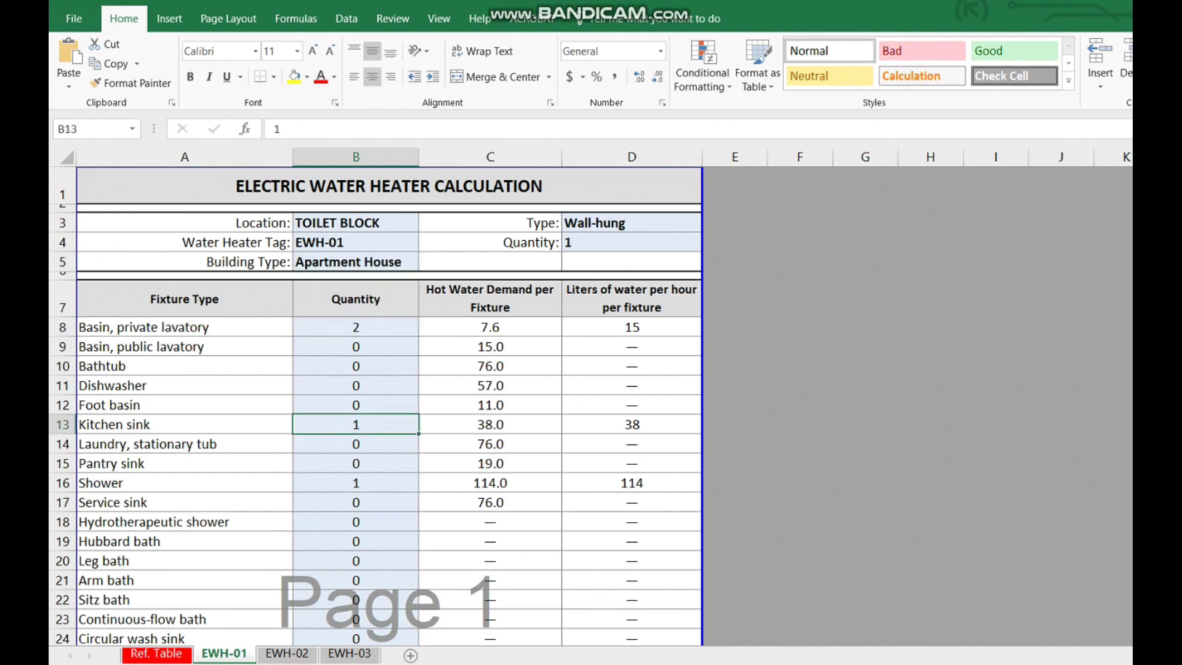
left_click(356, 483)
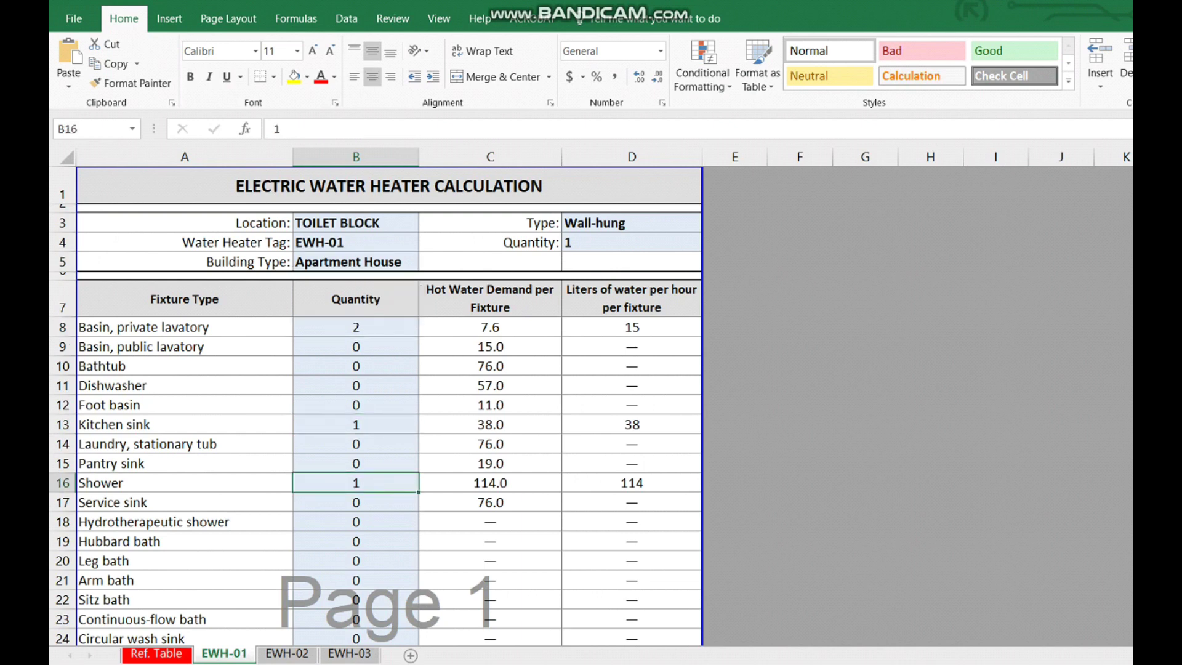
scroll(376, 407, "down", 2)
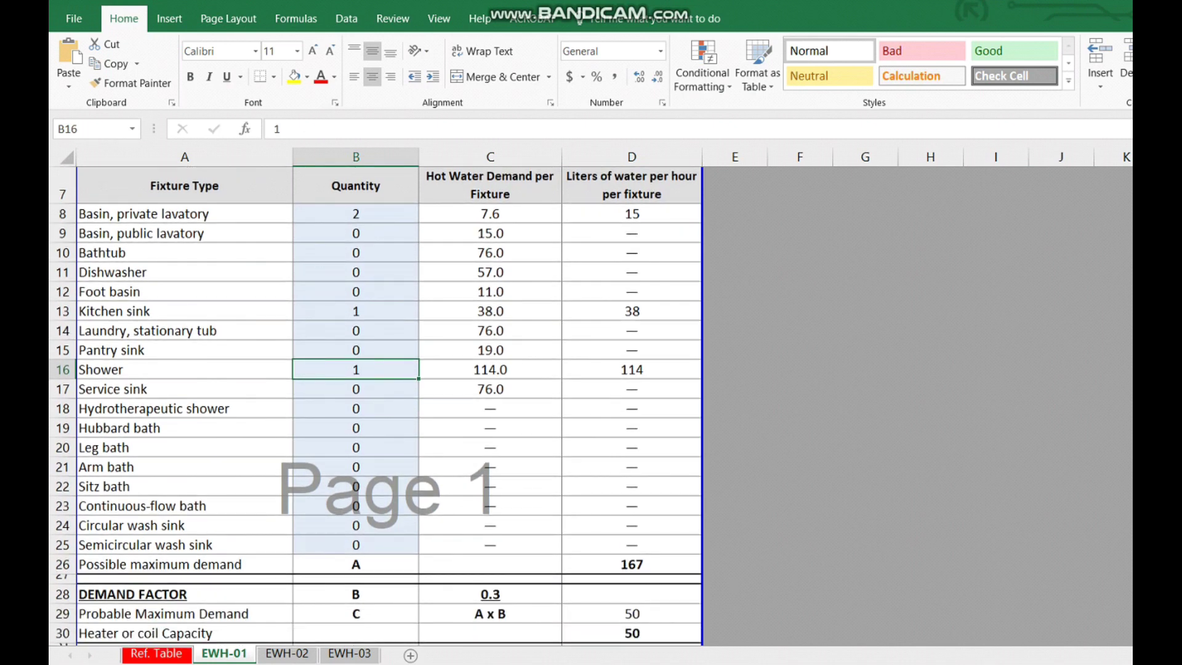
left_click(632, 564)
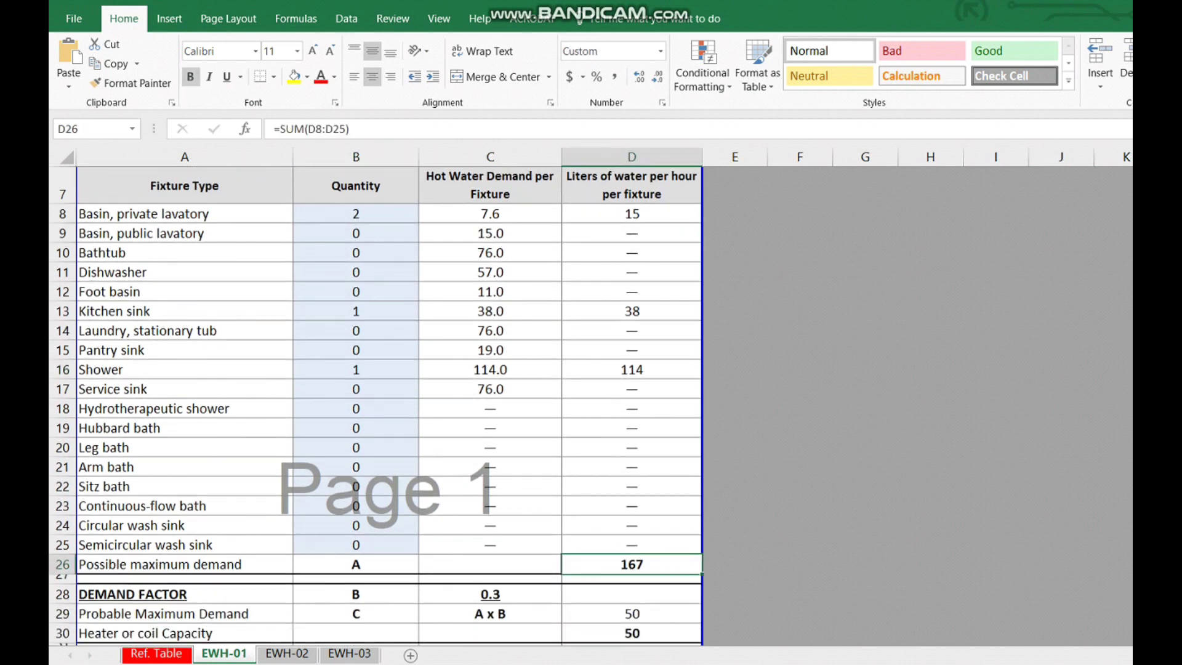
left_click(156, 653)
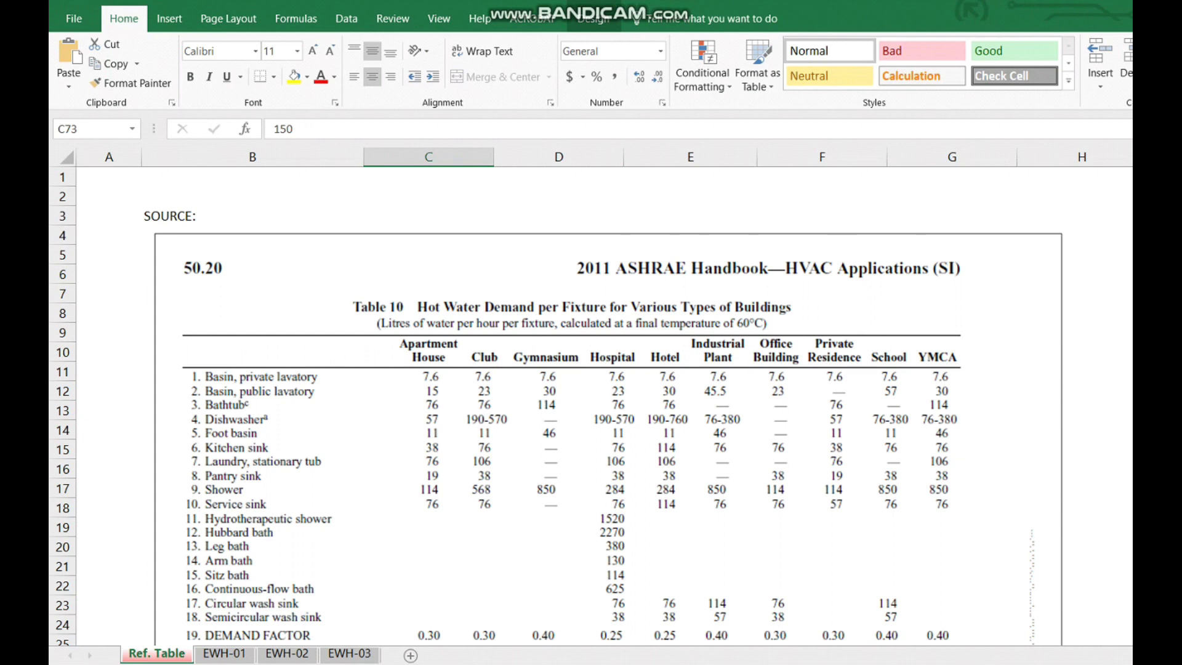
key("ctrl+Page_Down")
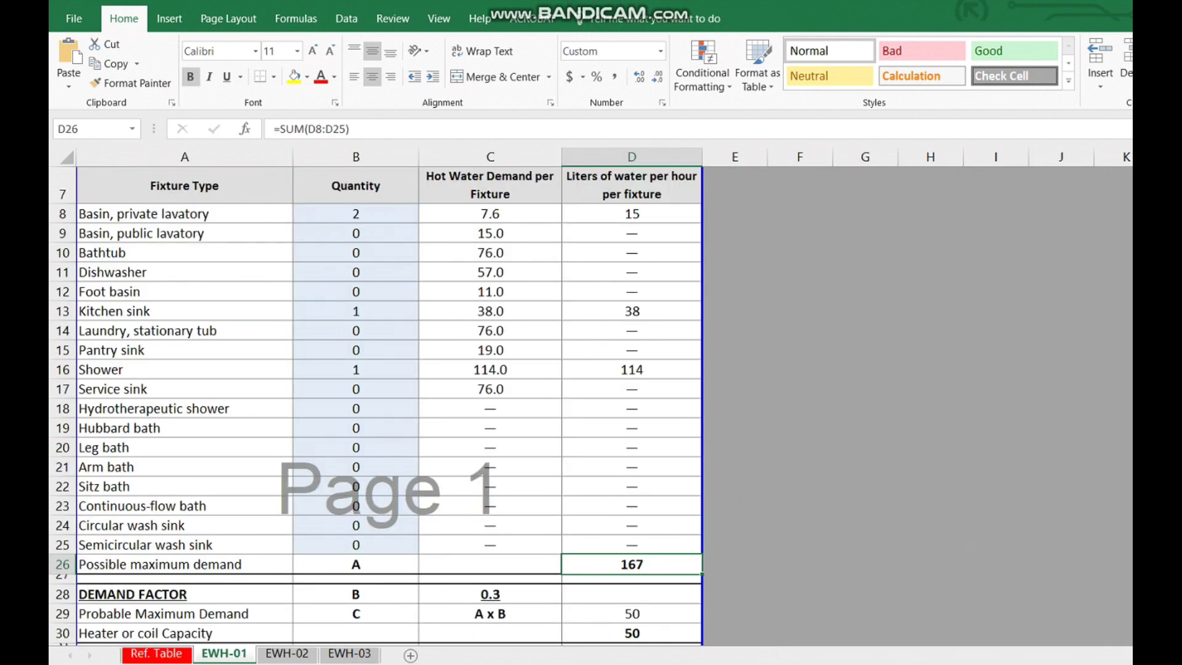
scroll(375, 407, "down", 1)
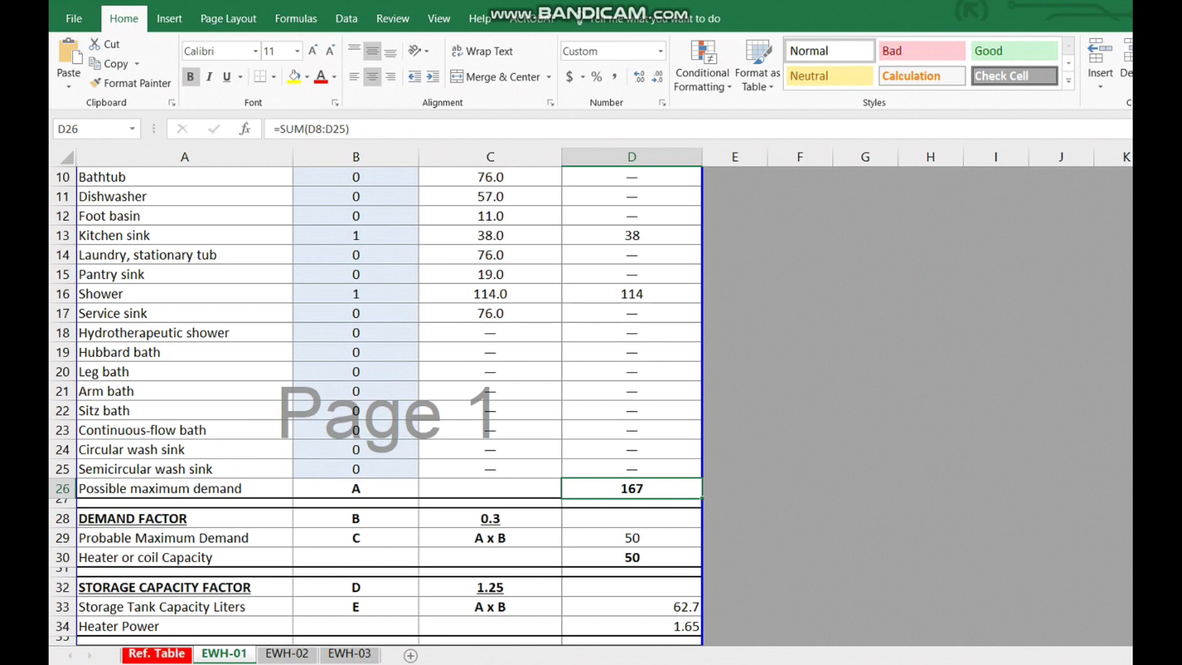
key("ctrl+Page_Up")
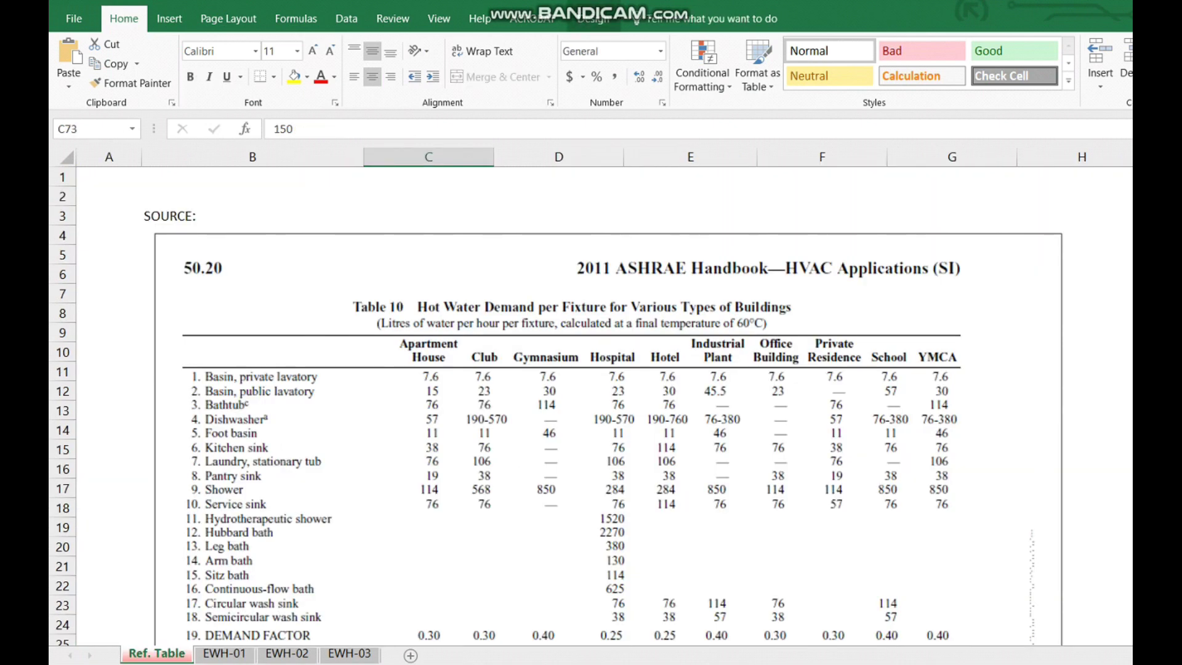
left_click(609, 431)
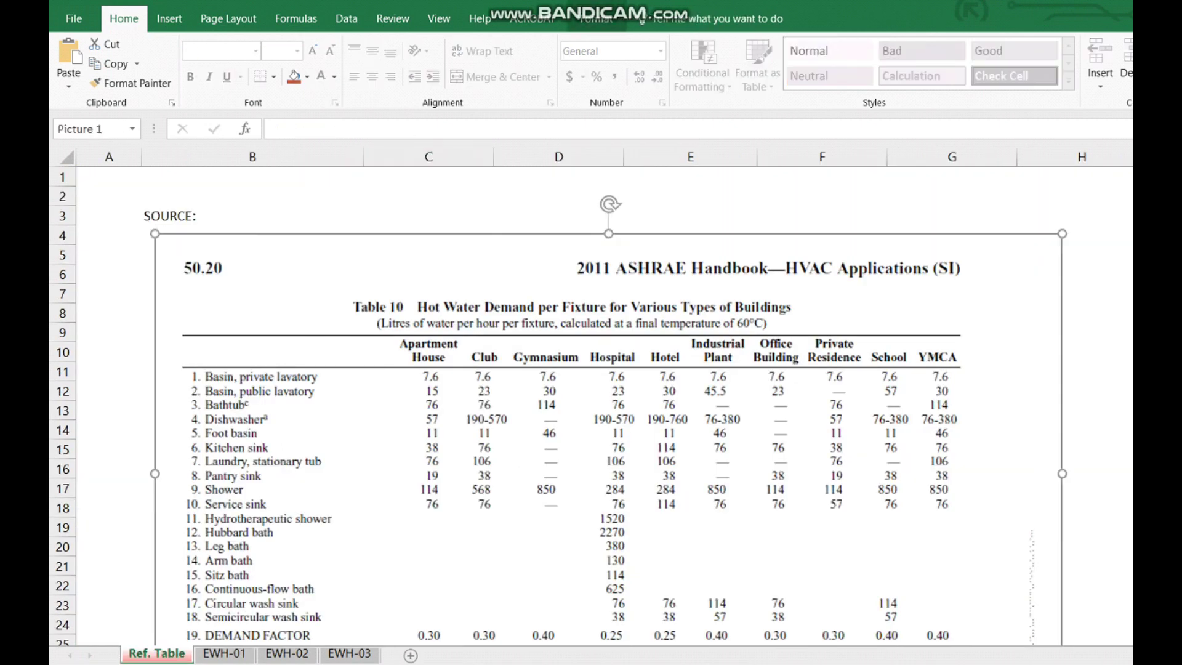
scroll(558, 407, "down", 1)
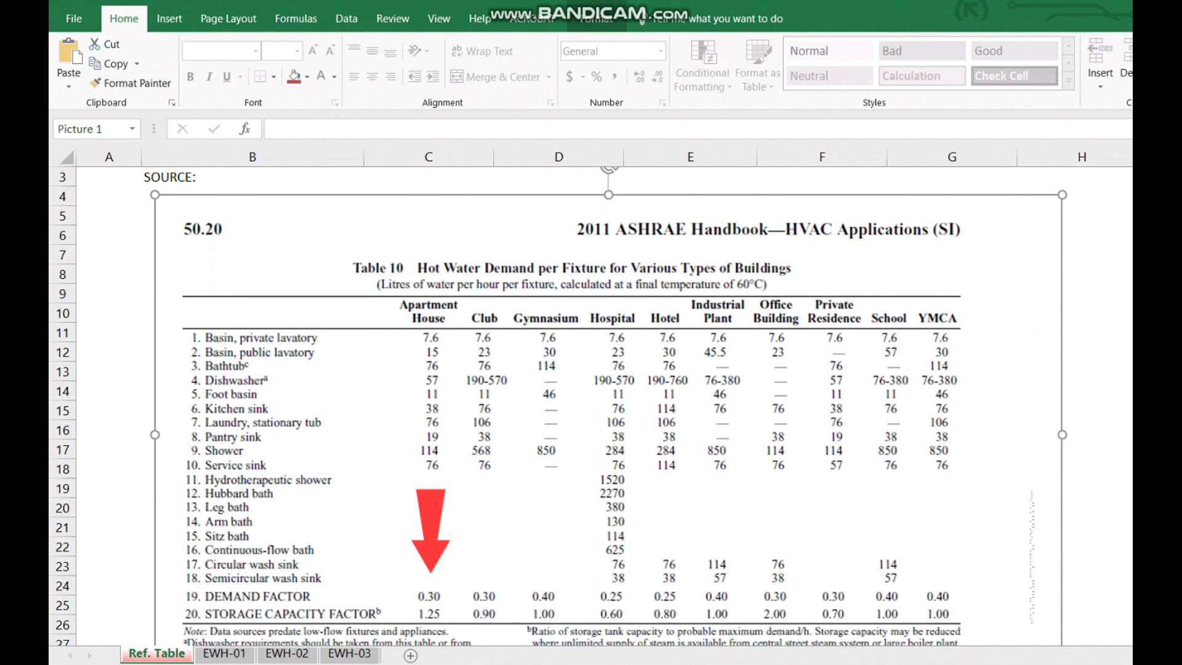
key("alt+Tab")
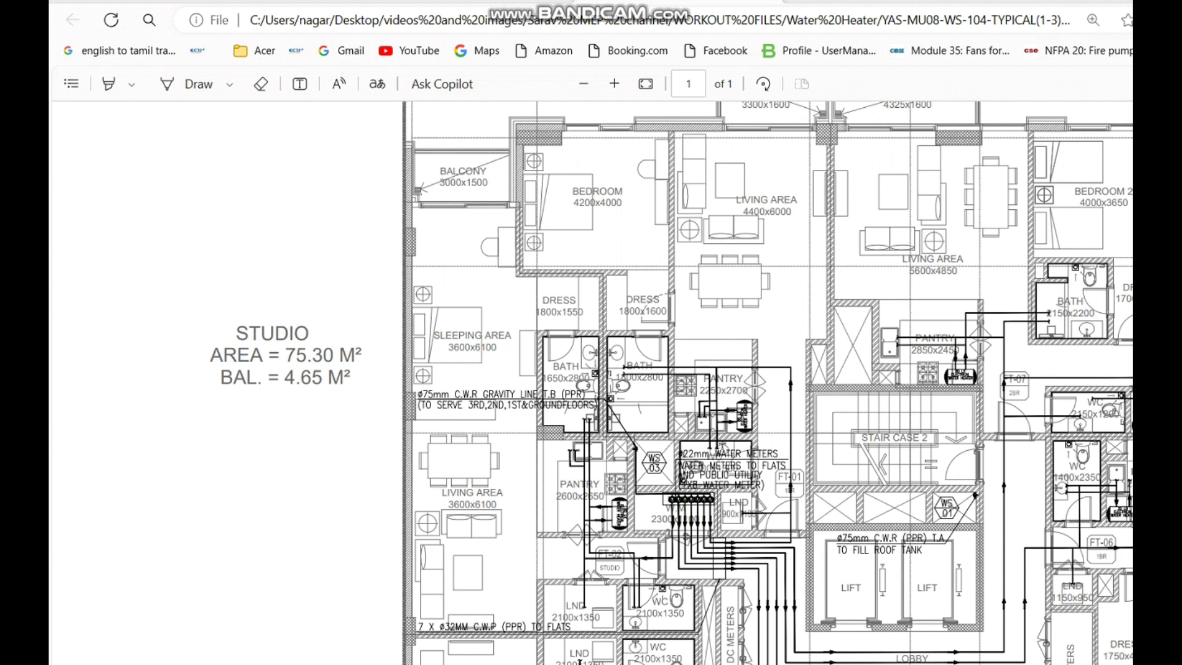
left_click_drag(564, 298, 564, 353)
mouse_move(592, 350)
left_mouse_down()
mouse_move(610, 369)
mouse_move(595, 433)
left_mouse_up()
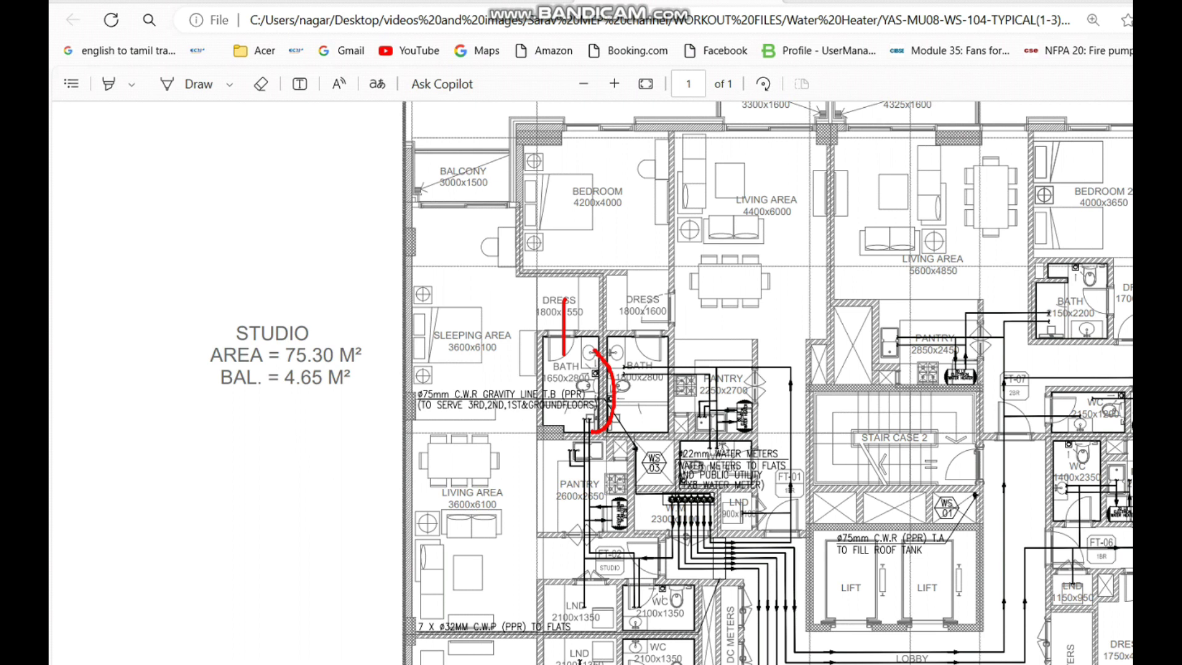
mouse_move(576, 411)
left_mouse_down()
mouse_move(591, 401)
mouse_move(610, 412)
mouse_move(588, 436)
mouse_move(569, 409)
left_mouse_up()
right_click(544, 77)
key("Escape")
left_click_drag(508, 323, 487, 348)
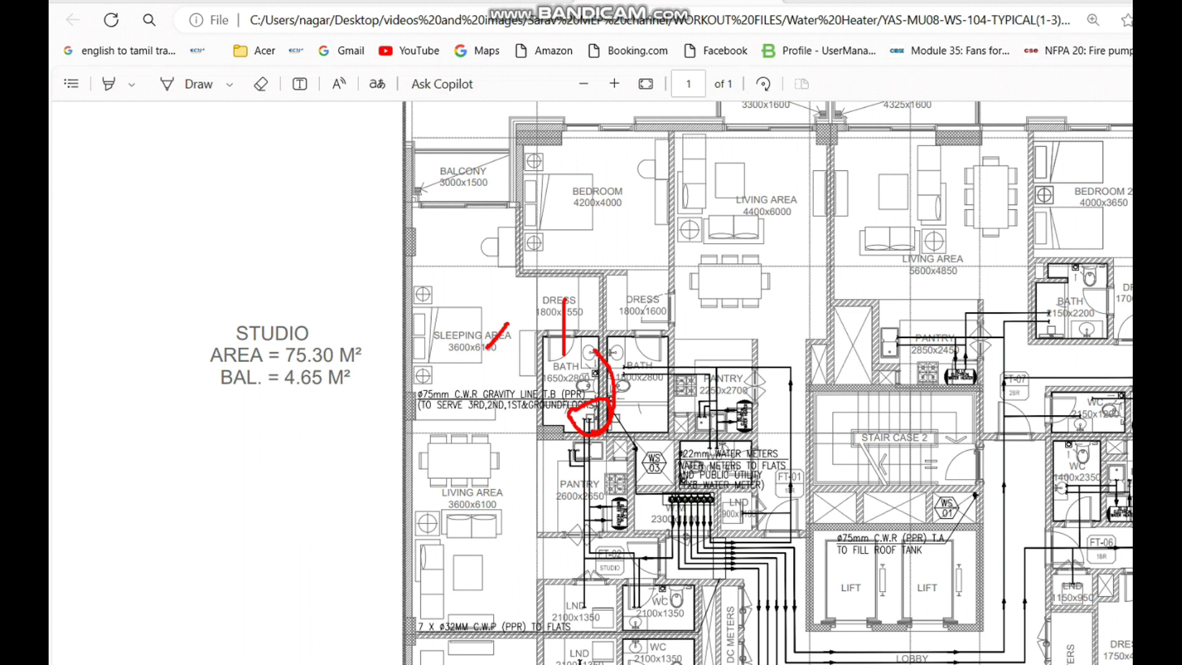
left_click_drag(482, 428, 503, 410)
key("alt+Tab")
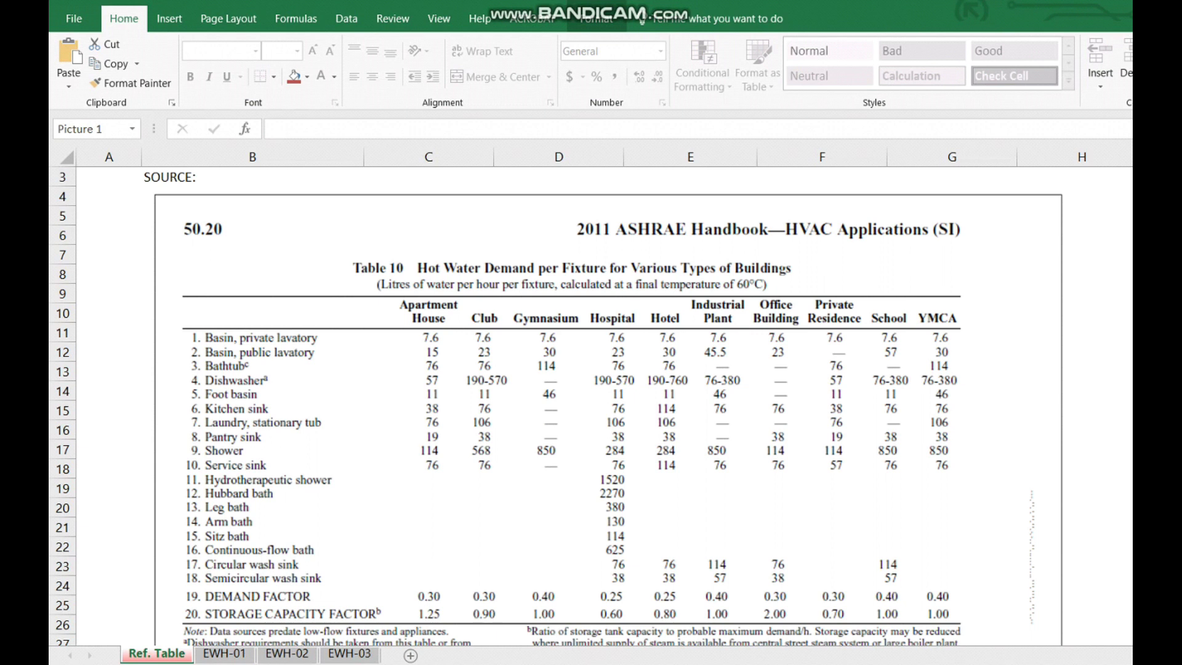
Mark the Apartment House factor 0.30, then tick EWH-01's possible maximum demand, 0.3 factor and probable demand 50
left_click_drag(402, 603, 436, 579)
key("ctrl+Page_Down")
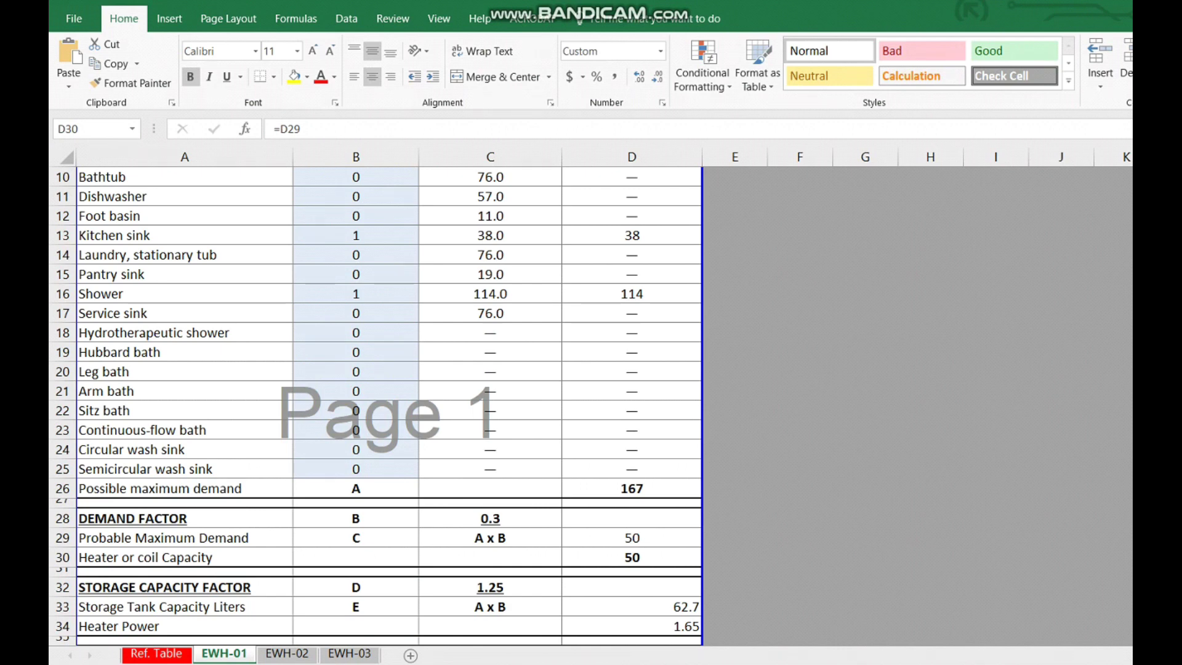
left_click_drag(646, 463, 700, 429)
left_click_drag(522, 517, 572, 491)
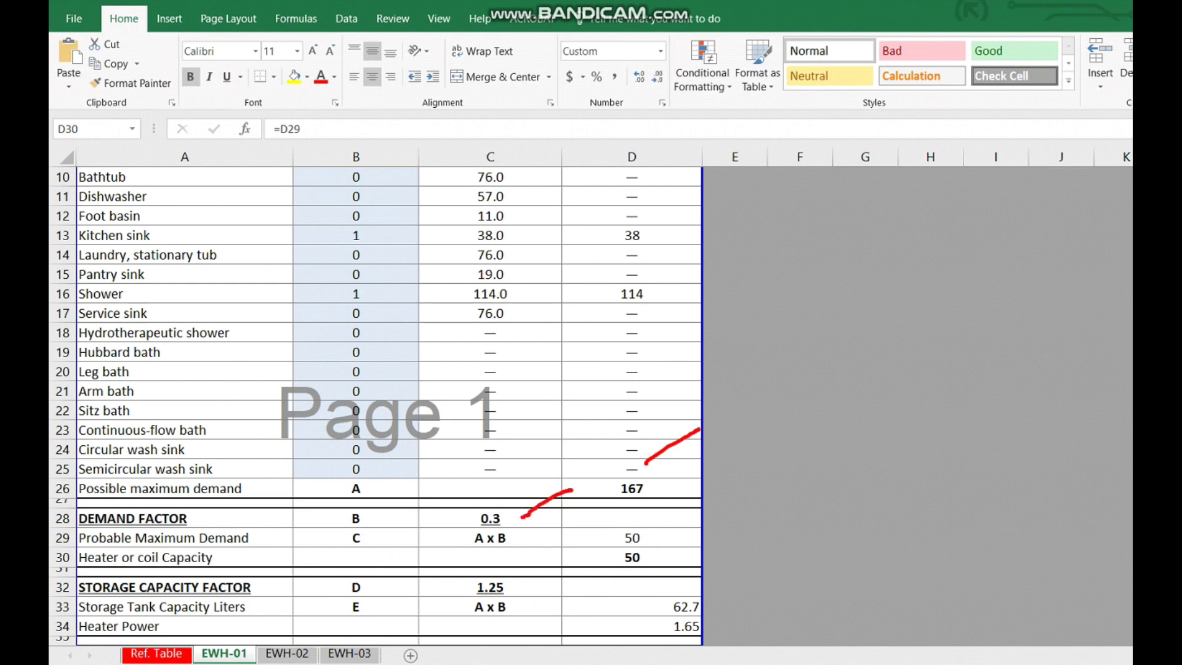
left_click_drag(653, 557, 705, 538)
Mark the STORAGE CAPACITY FACTOR heading and its 1.25 value, and bring up the A42 explanation note
left_click_drag(257, 589, 307, 572)
left_click_drag(523, 588, 592, 544)
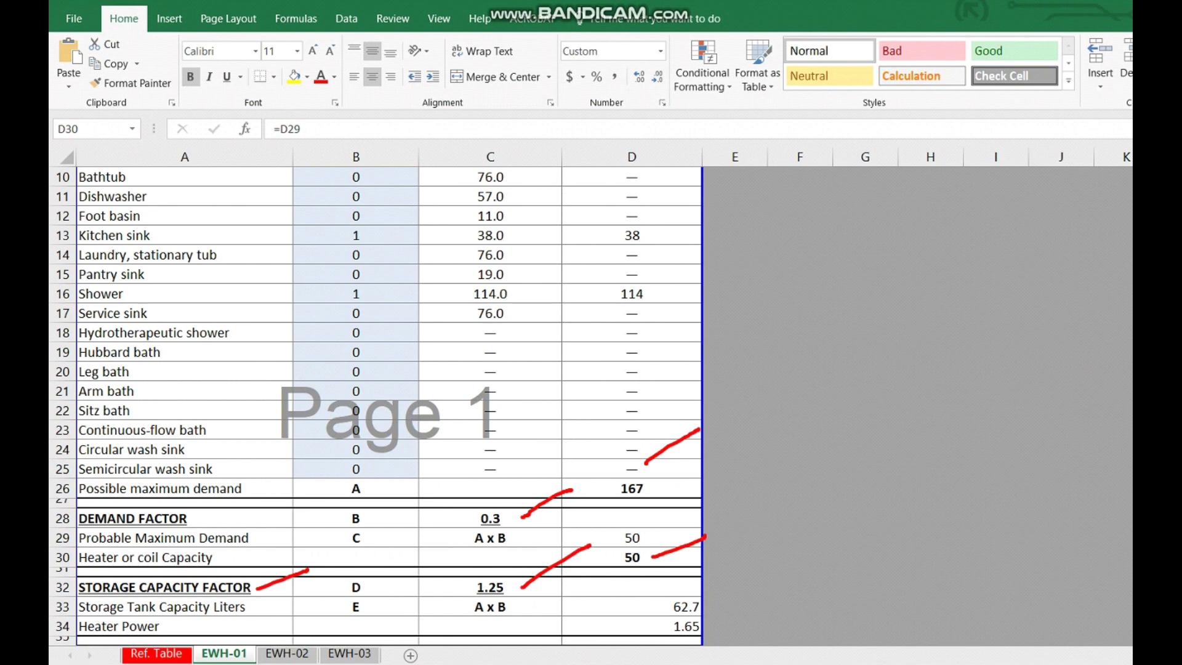
scroll(375, 407, "down", 6)
left_click(369, 465)
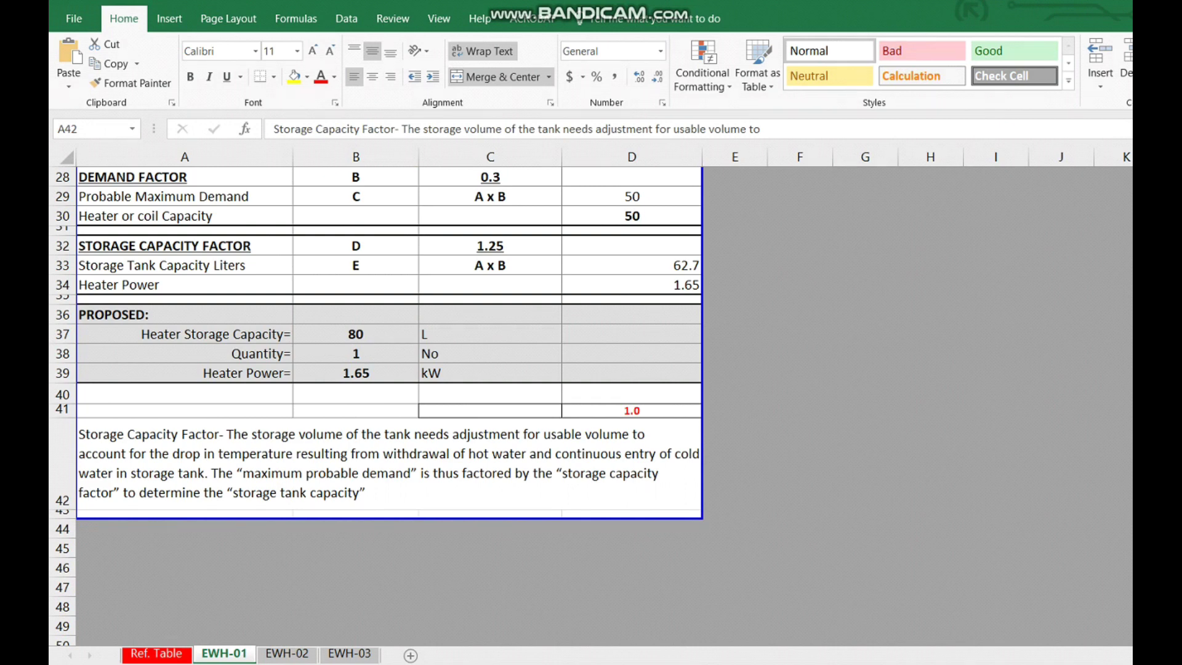
Underline the storage factor note and tick 1.25, heater capacity 50, 62.7 L tank and proposed 80 L
left_click_drag(314, 445, 357, 436)
left_click_drag(513, 250, 542, 230)
left_click_drag(654, 218, 679, 202)
left_click_drag(705, 269, 724, 257)
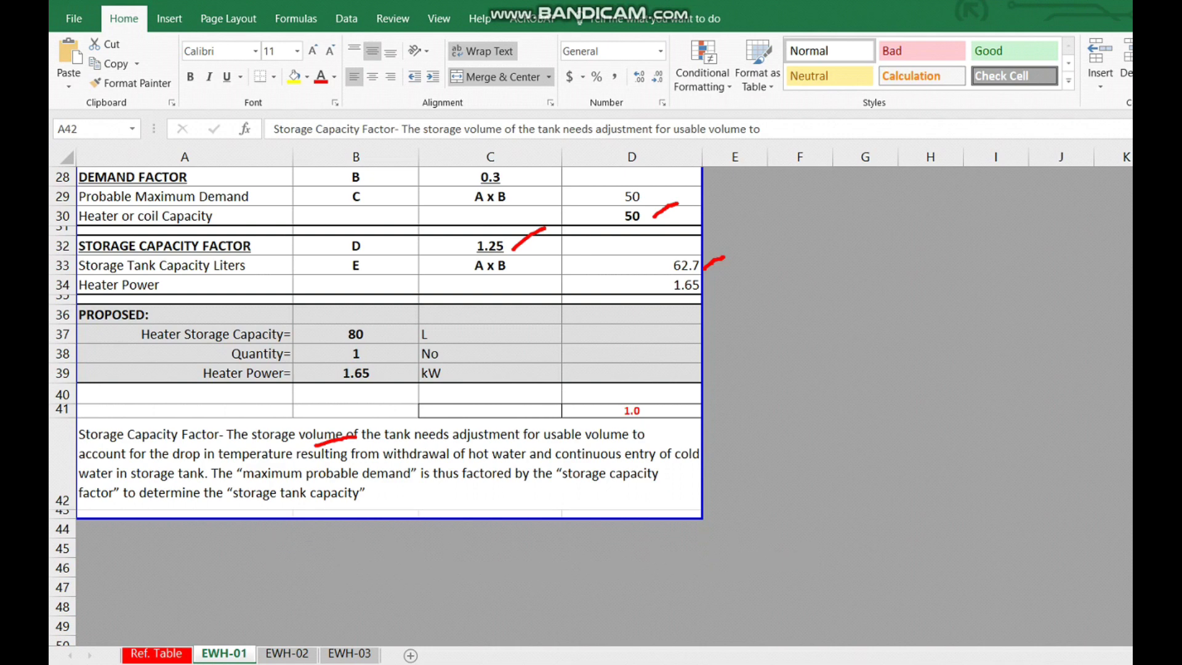
left_click_drag(389, 331, 407, 315)
key("ctrl+Page_Up")
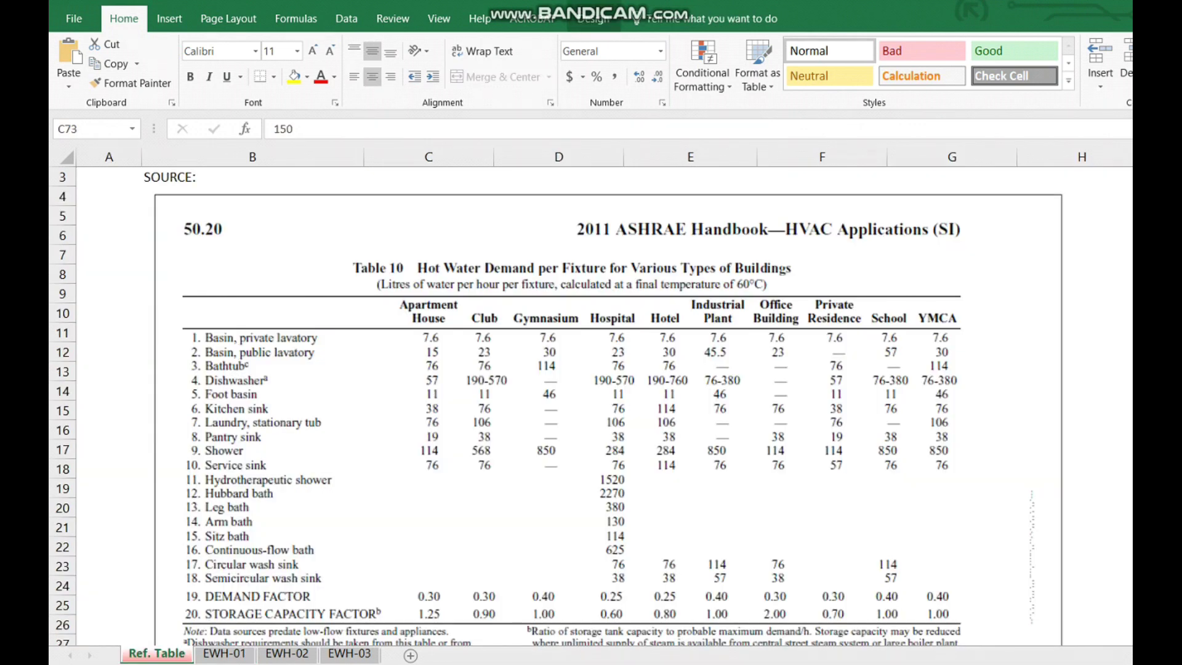
Mark the demand and storage factor values on Ref. Table, then switch to the Edge floor-plan PDF
mouse_move(384, 618)
left_mouse_down()
mouse_move(408, 589)
mouse_move(451, 600)
left_mouse_up()
key("alt+Tab")
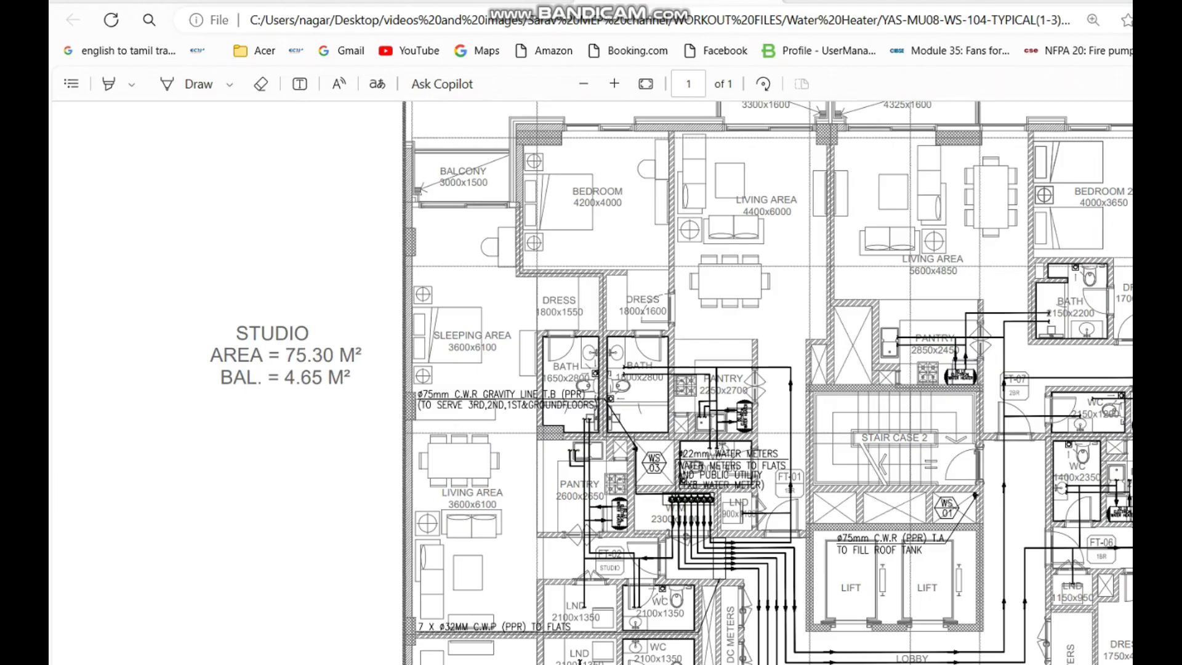